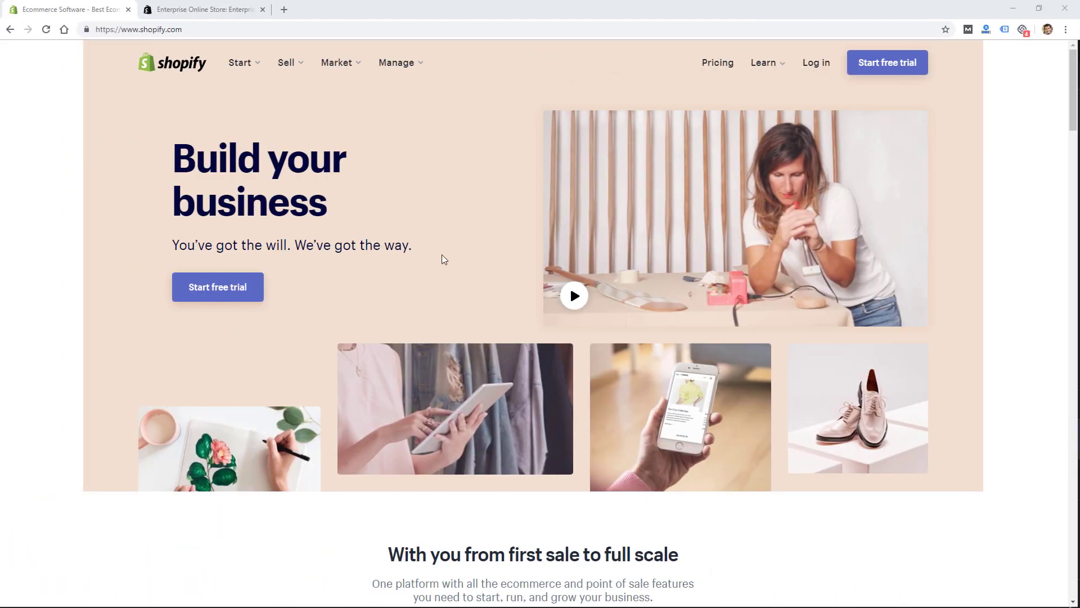
Step: Open the pricing page and briefly highlight the 'Try Shopify free for 14 days' offer
click(725, 69)
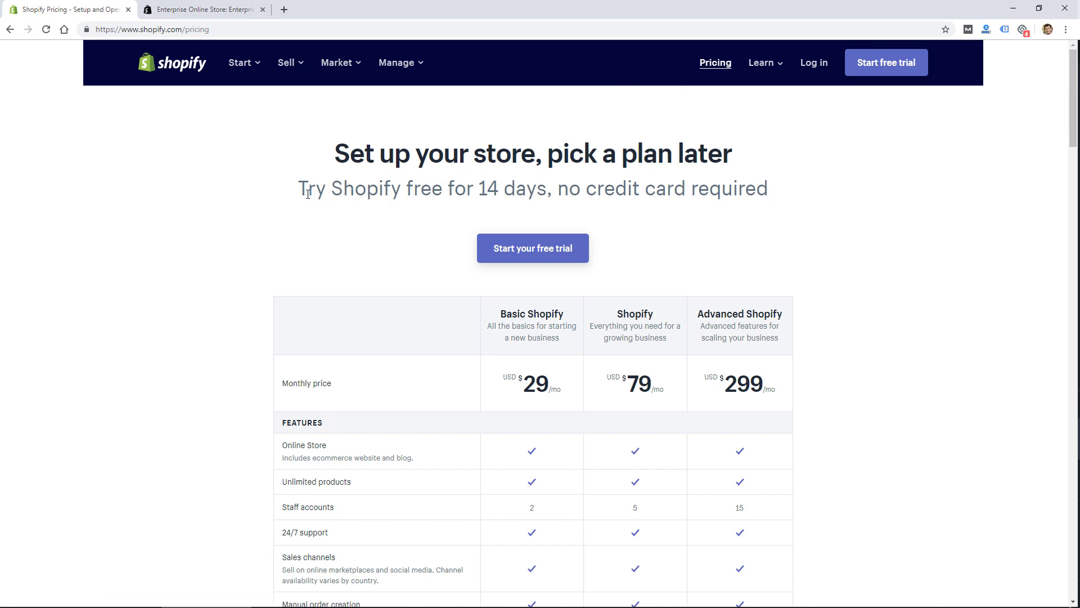
drag(300, 192, 546, 191)
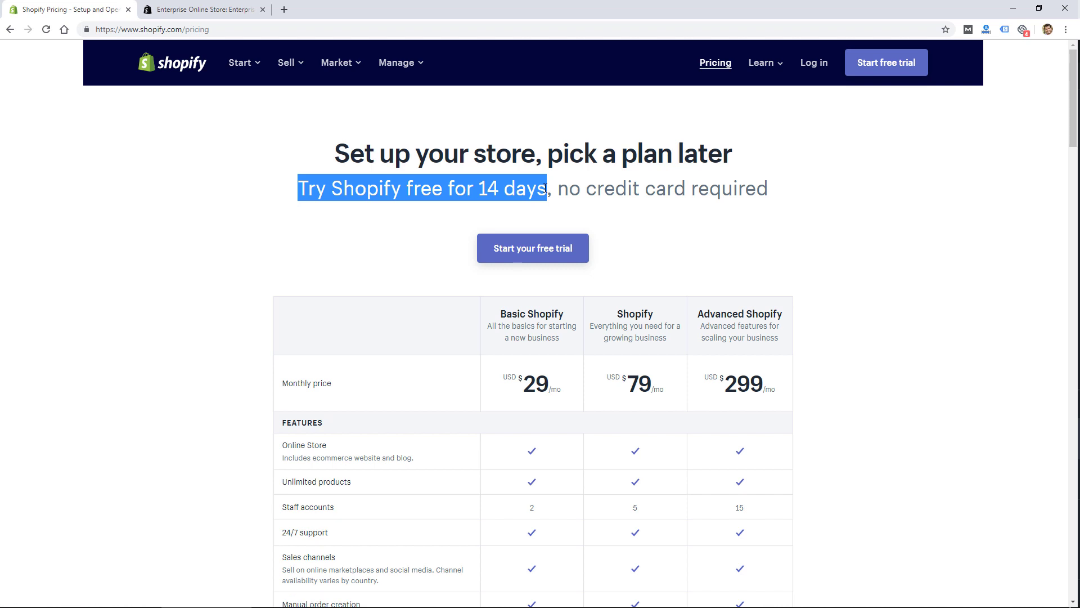
click(278, 241)
scroll(336, 302, down, 2)
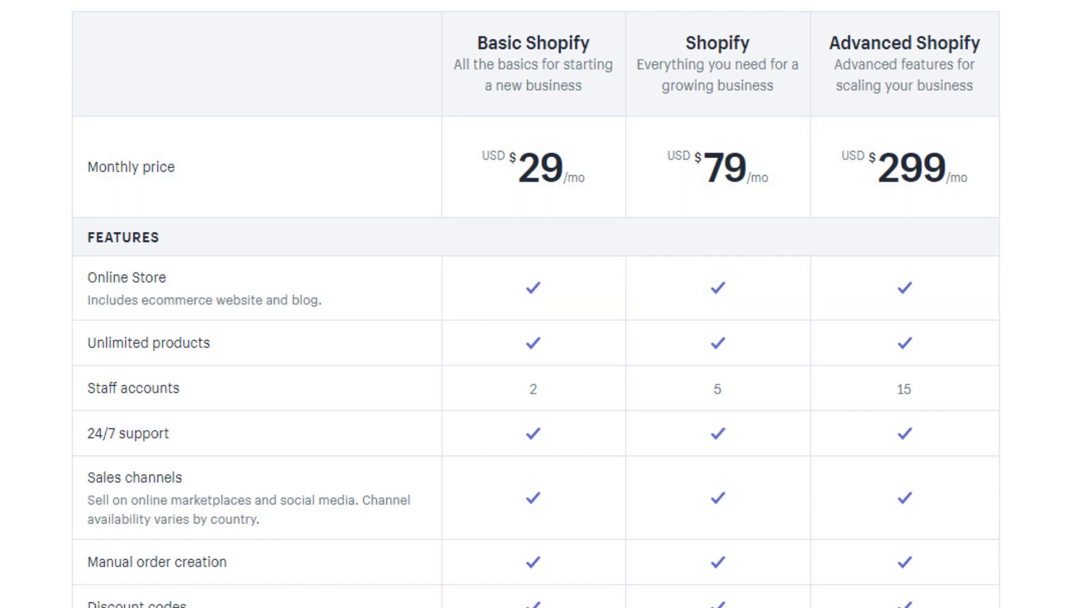
scroll(533, 182, down, 1)
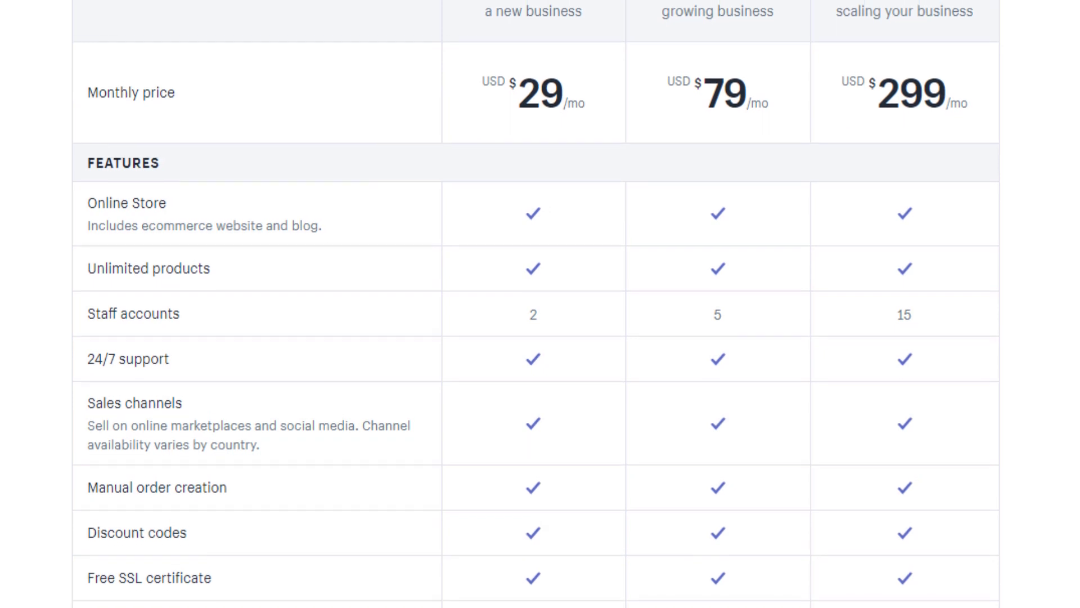
scroll(533, 183, up, 1)
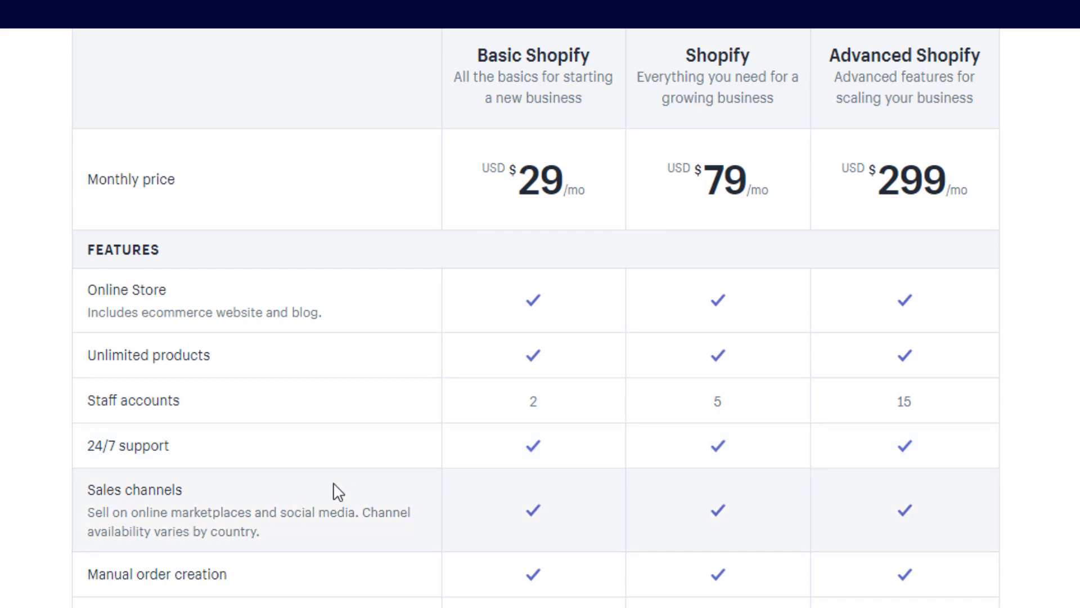
scroll(329, 557, down, 2)
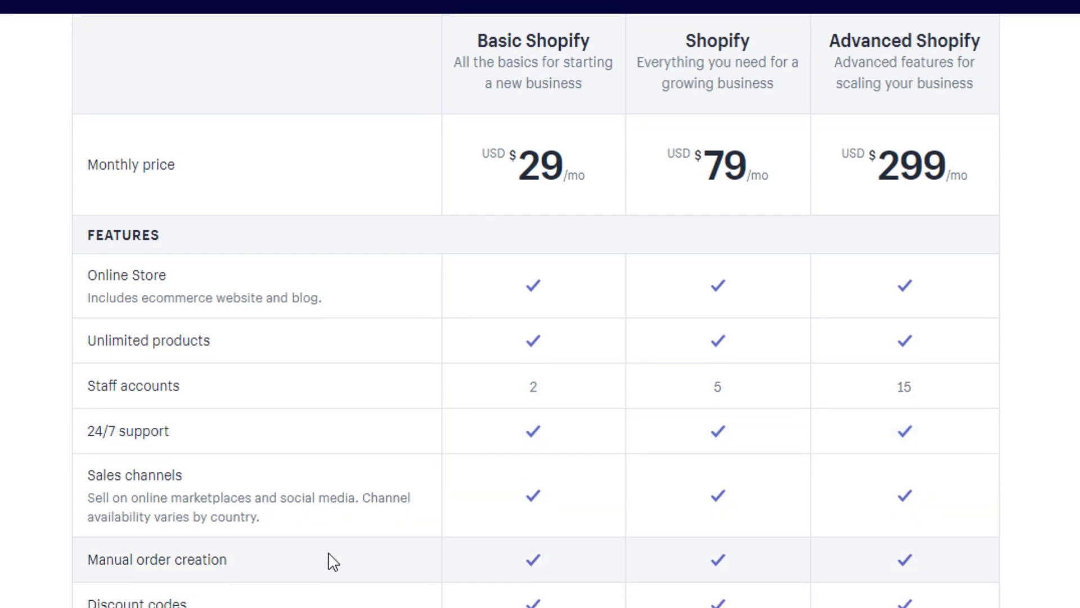
scroll(329, 425, down, 2)
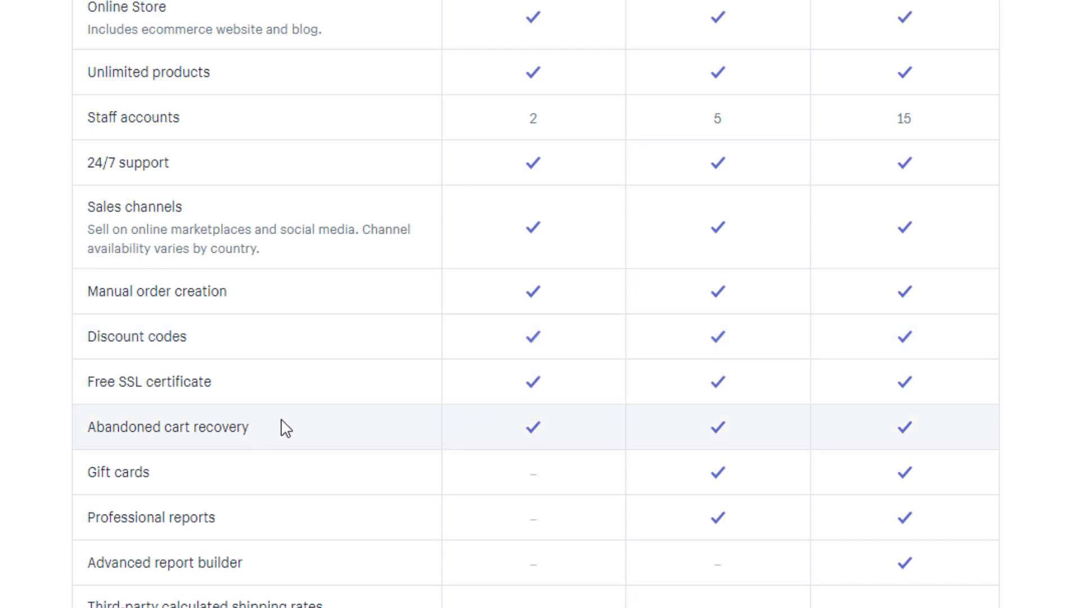
scroll(286, 426, down, 1)
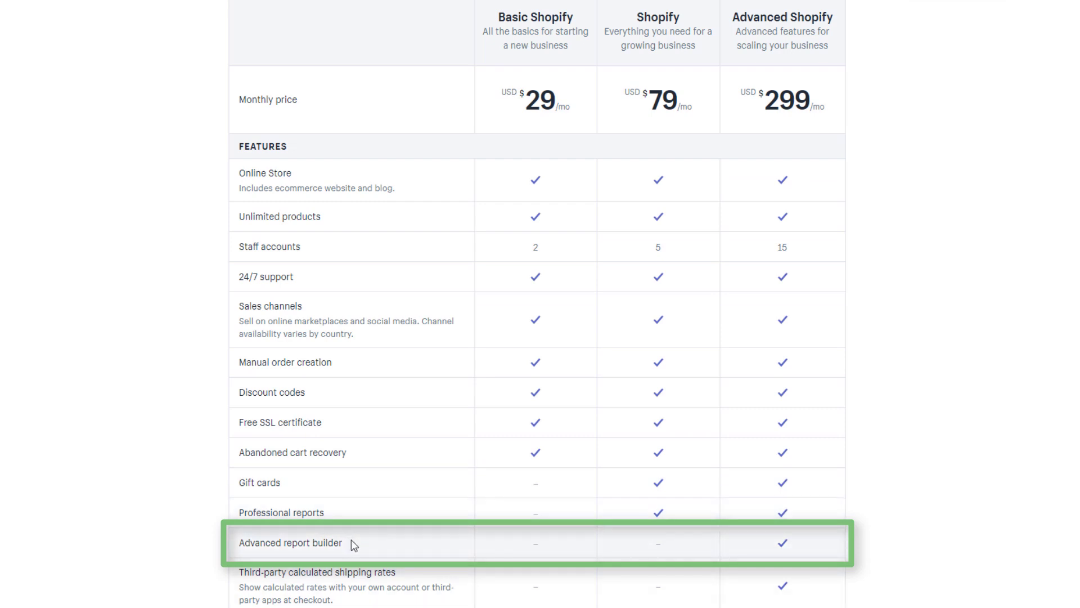
scroll(352, 540, down, 1)
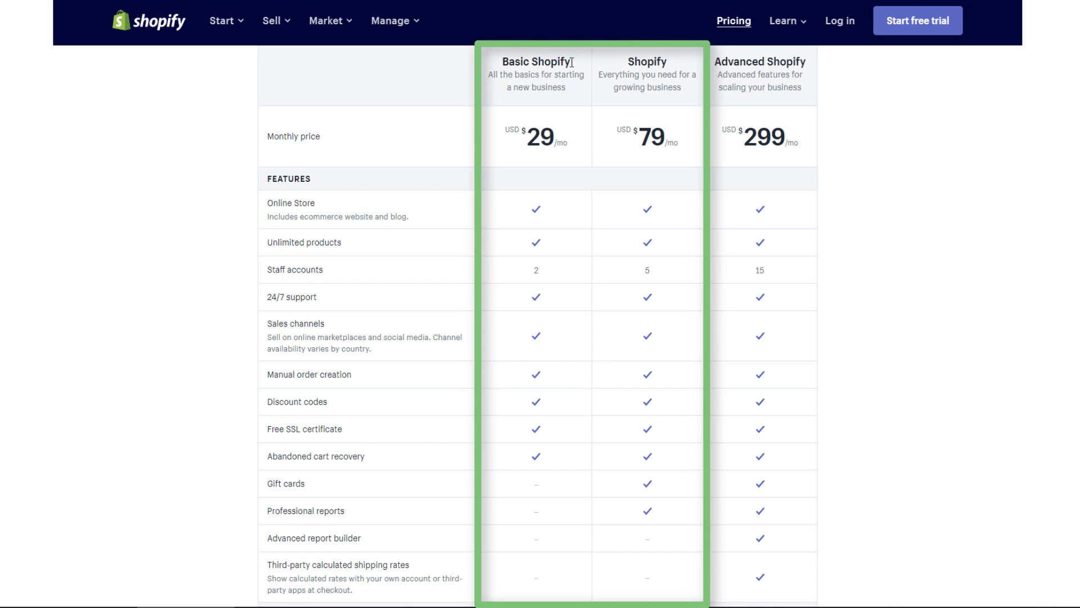
scroll(591, 330, down, 1)
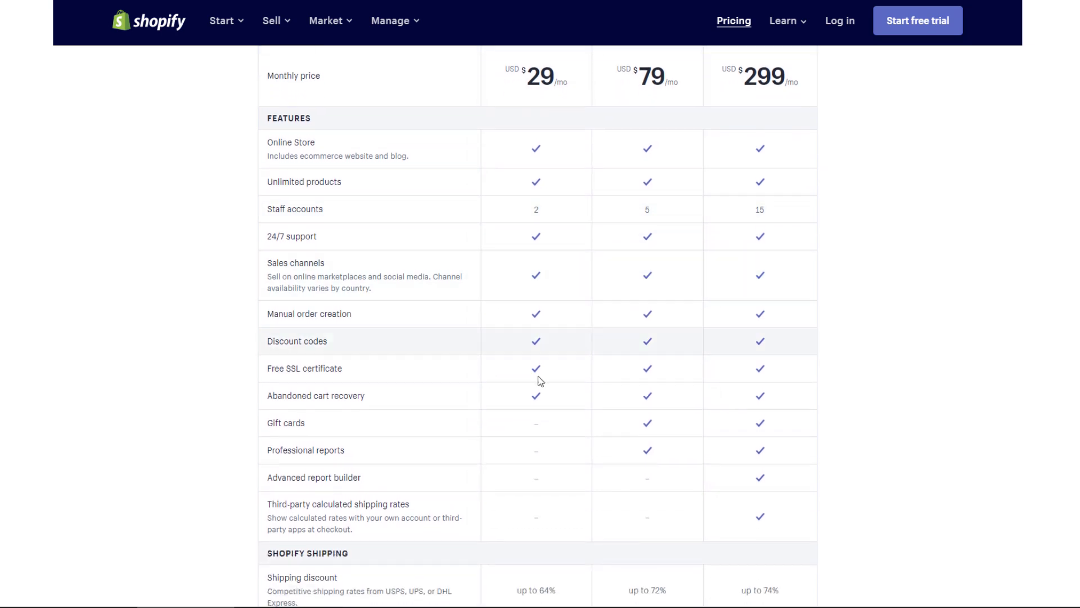
scroll(303, 503, down, 1)
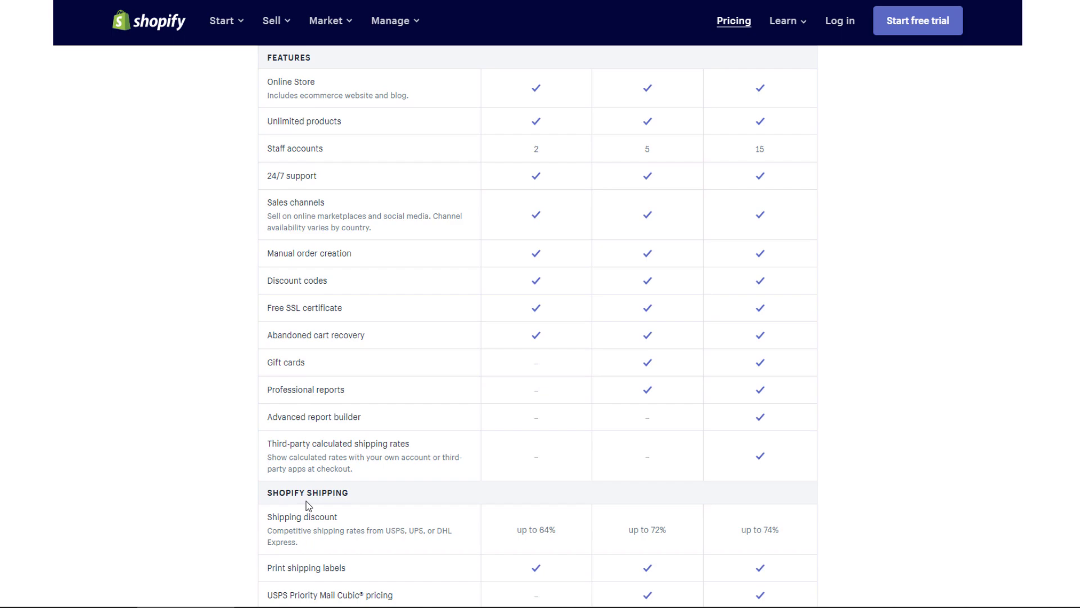
scroll(745, 462, down, 1)
scroll(745, 463, down, 1)
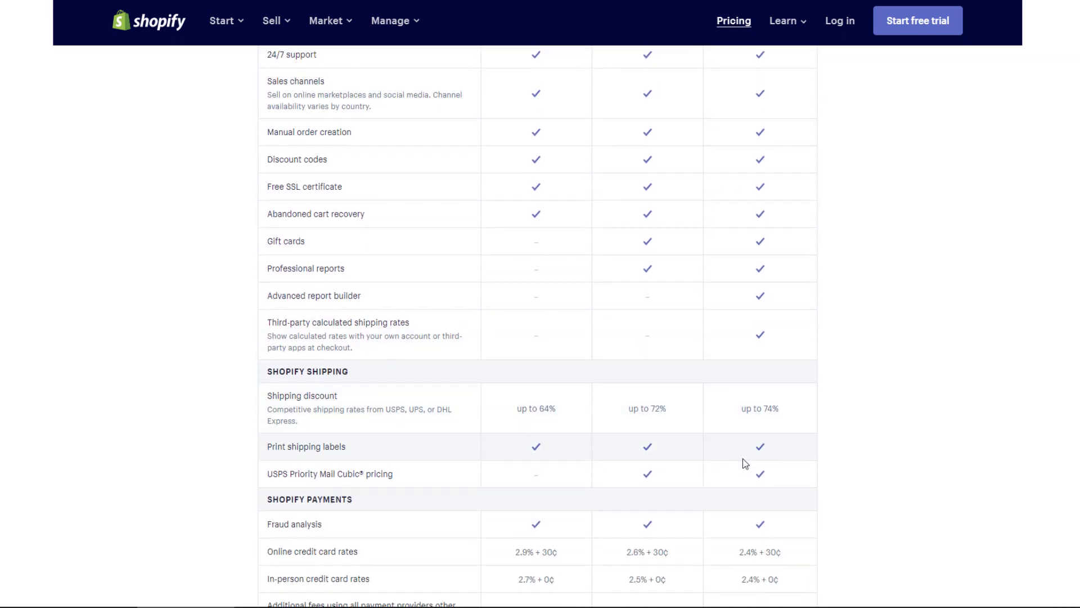
scroll(666, 447, down, 1)
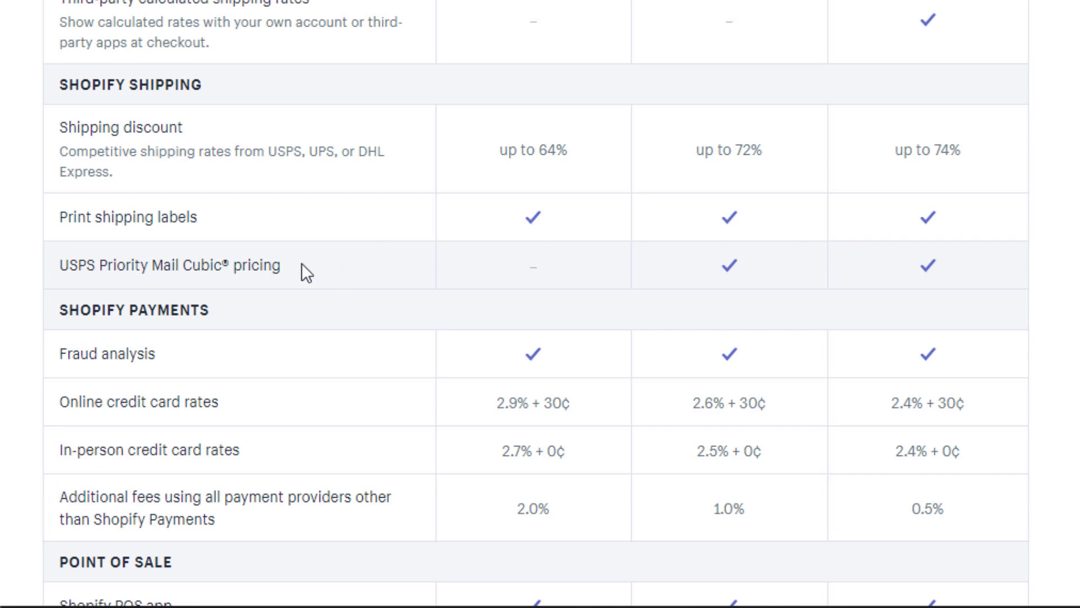
Step: Highlight 'Cubic® pricing' in the USPS row, then clear the highlight
drag(304, 265, 187, 273)
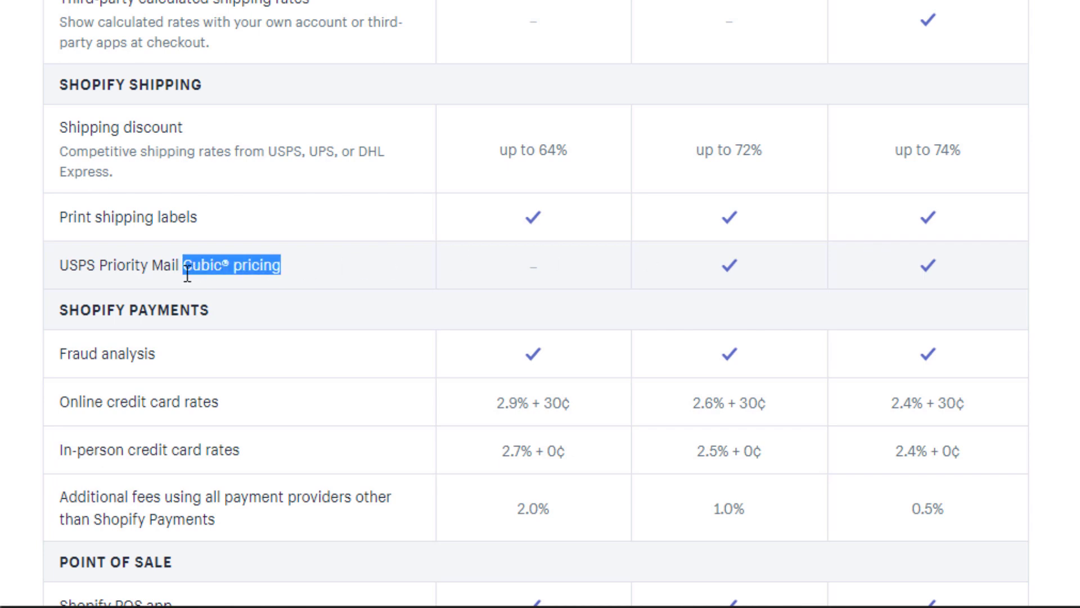
scroll(187, 272, down, 1)
scroll(251, 277, down, 1)
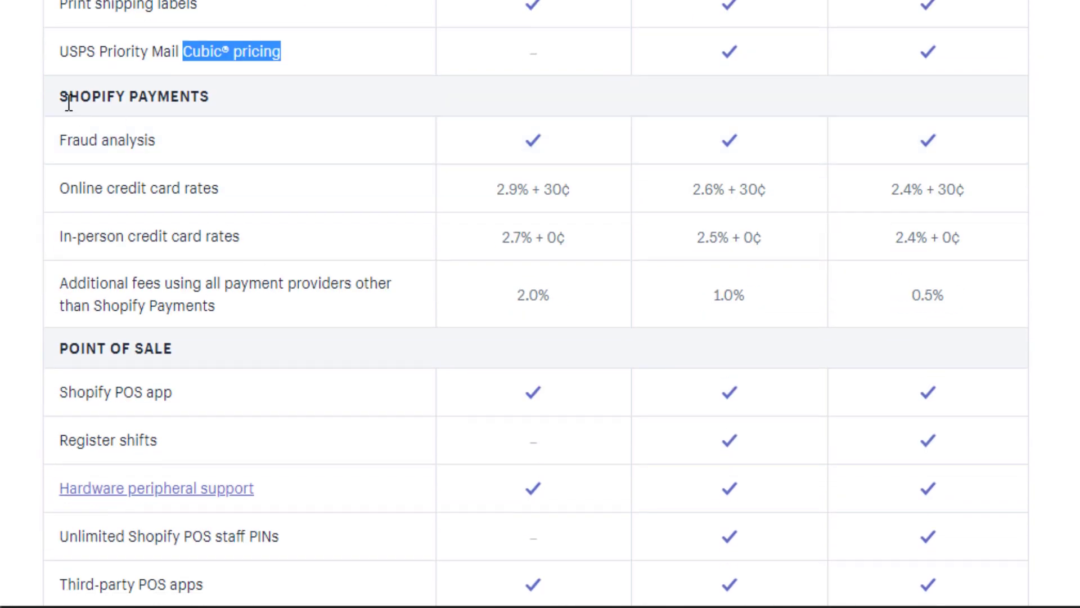
click(282, 99)
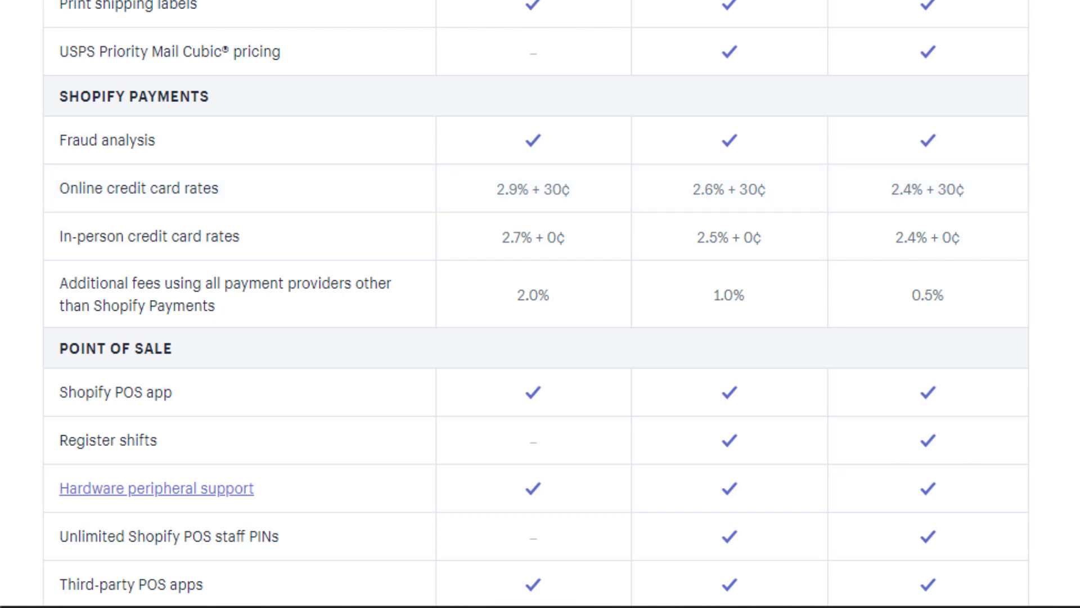
scroll(540, 303, up, 5)
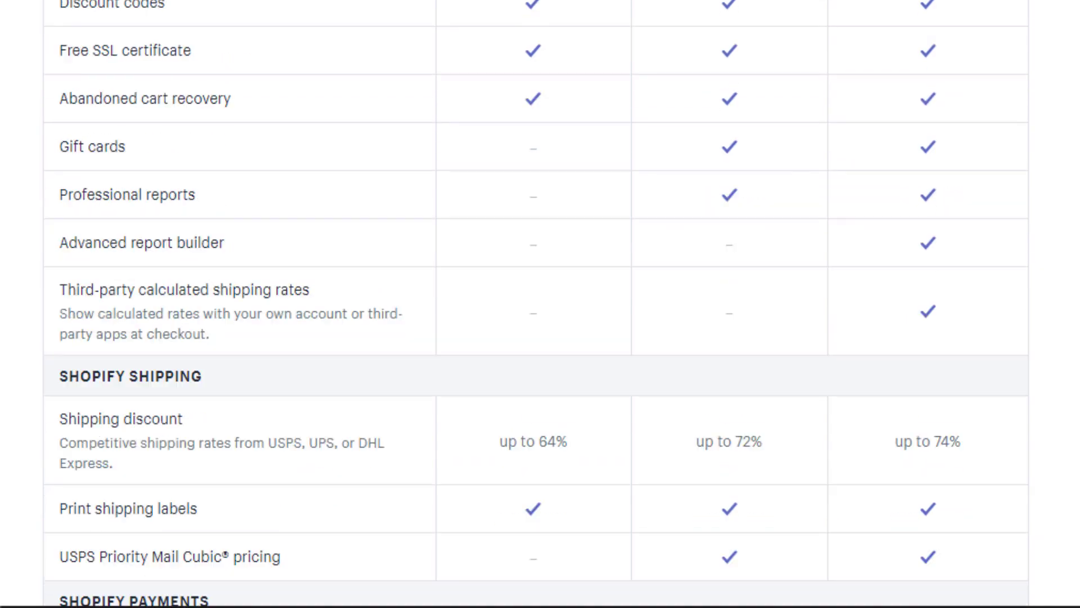
scroll(541, 304, up, 3)
scroll(540, 303, up, 2)
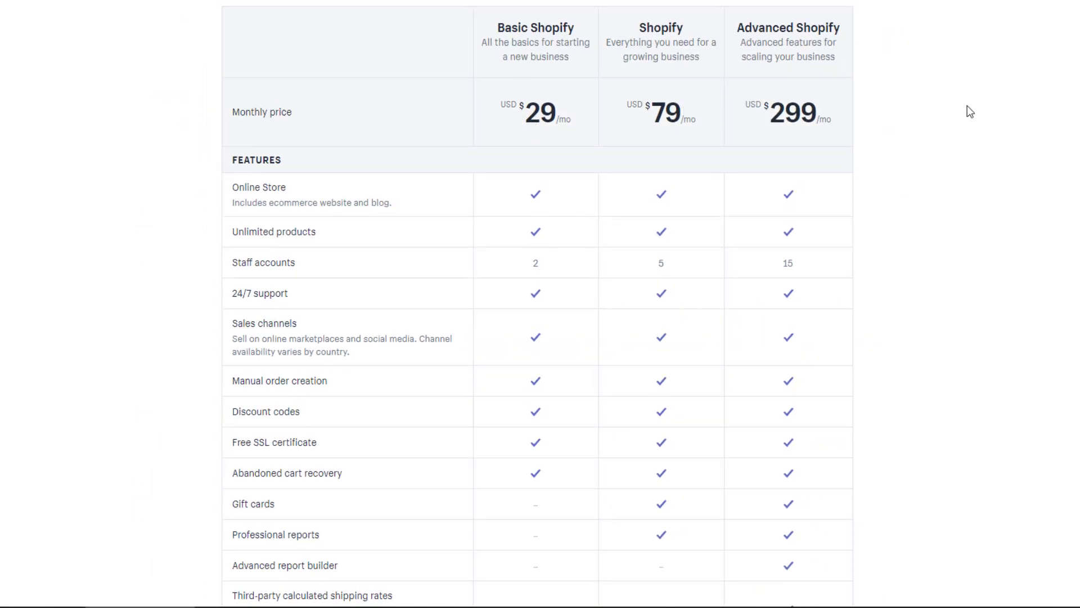
scroll(540, 303, down, 10)
scroll(540, 304, up, 3)
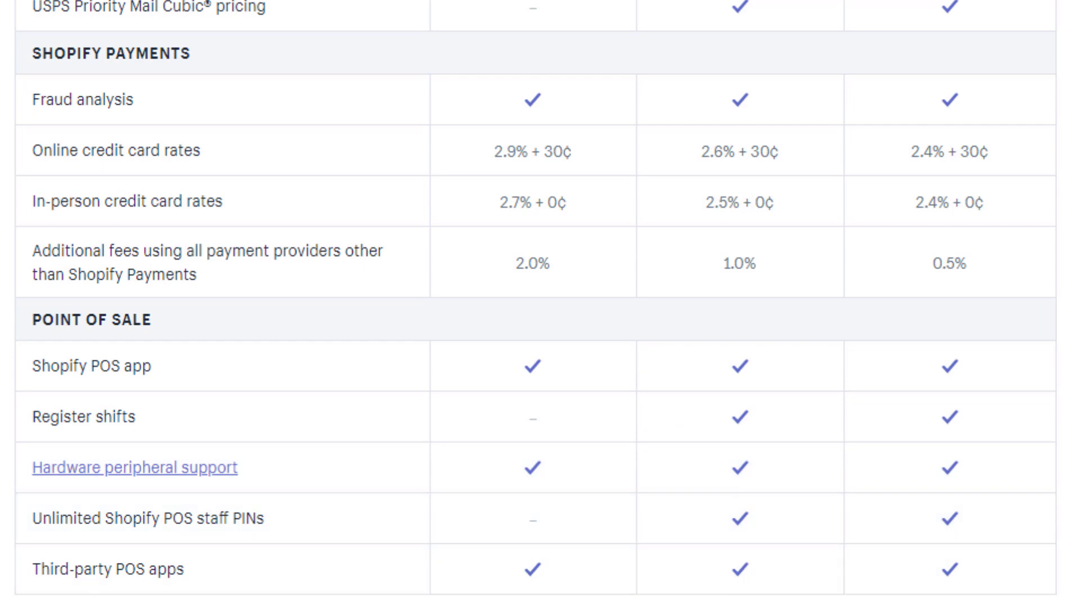
scroll(540, 338, down, 5)
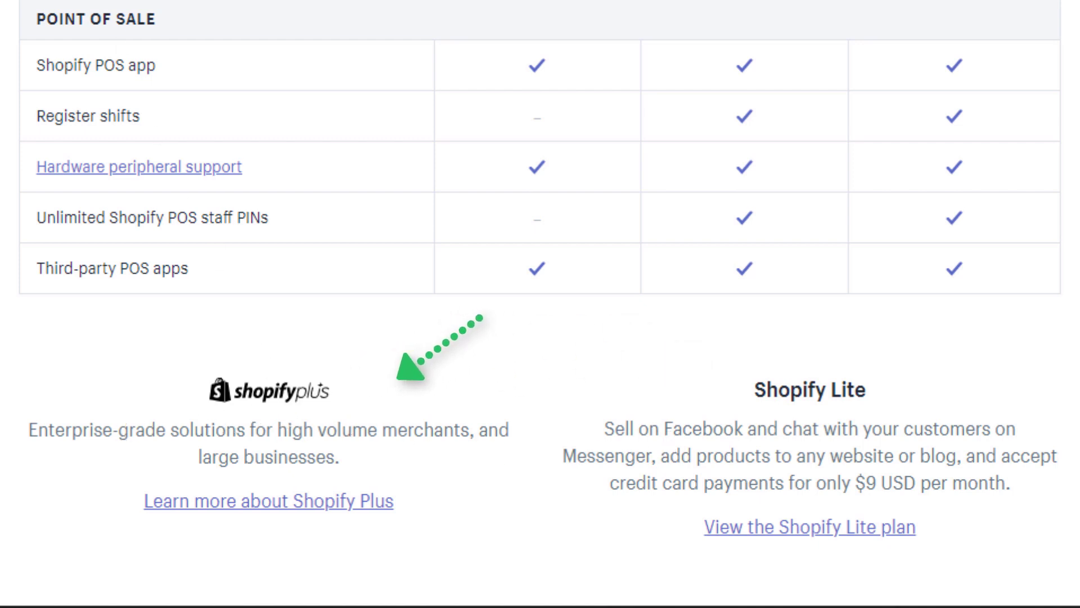
Step: Switch to the Enterprise Online Store tab showing the Shopify Plus page
click(203, 10)
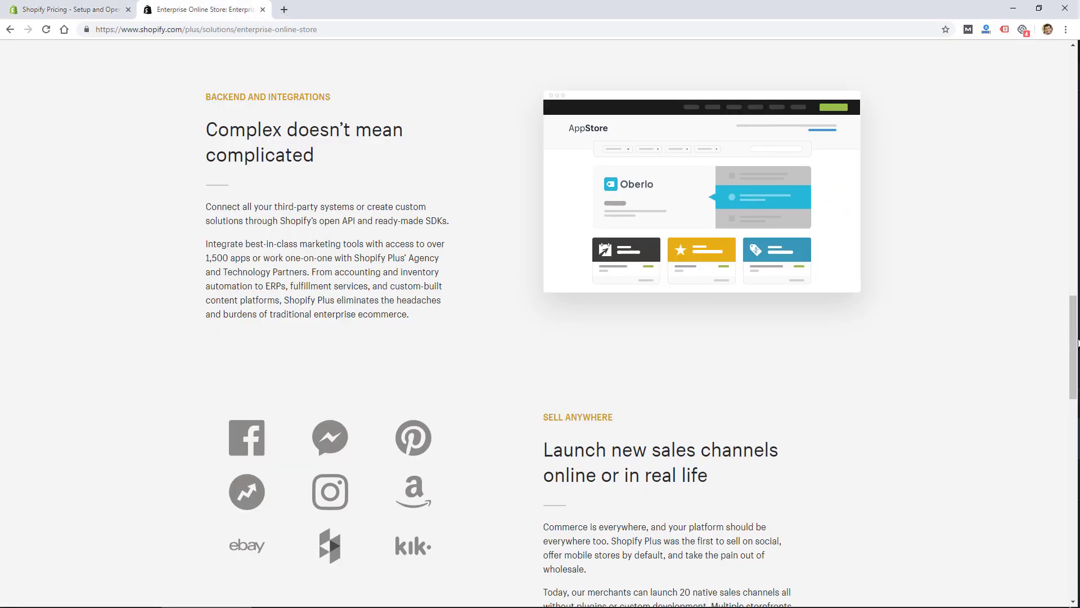
mouse_move(1072, 338)
mouse_down()
mouse_move(1076, 80)
mouse_move(1076, 350)
mouse_move(1076, 257)
mouse_up()
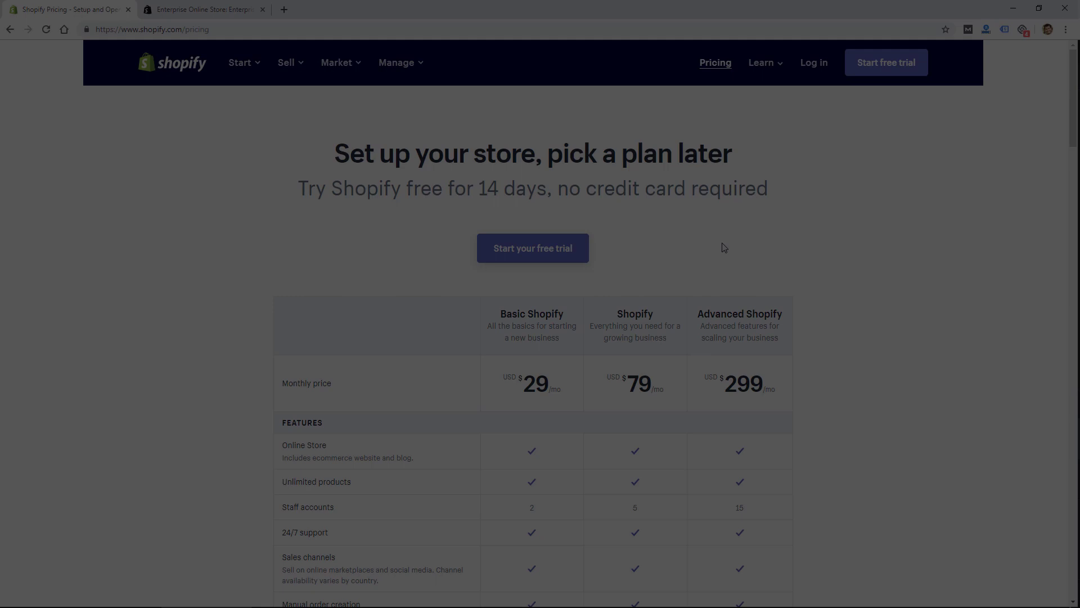